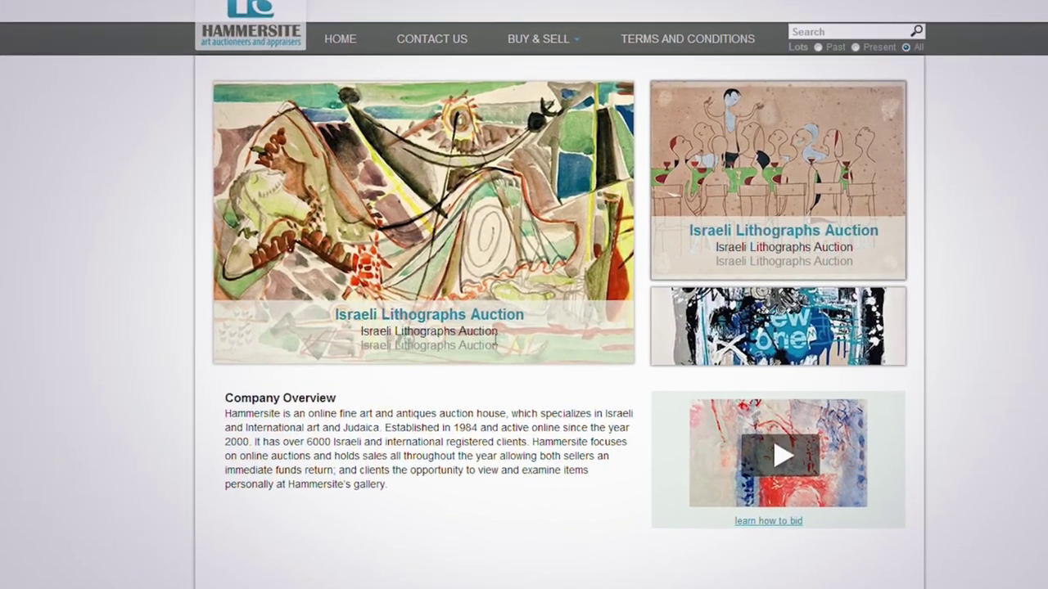
Open the Israeli Lithographs Auction lot listing from the home page slideshow image.
left_click(497, 270)
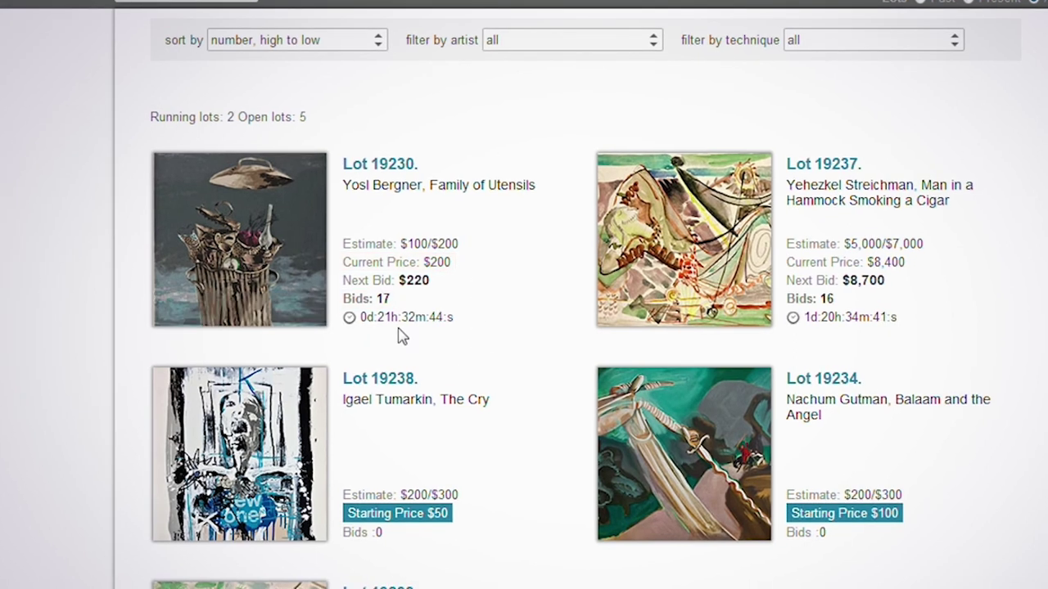
Browse the lot grid and open Lot 19237, Man in a Hammock Smoking a Cigar.
mouse_move(281, 266)
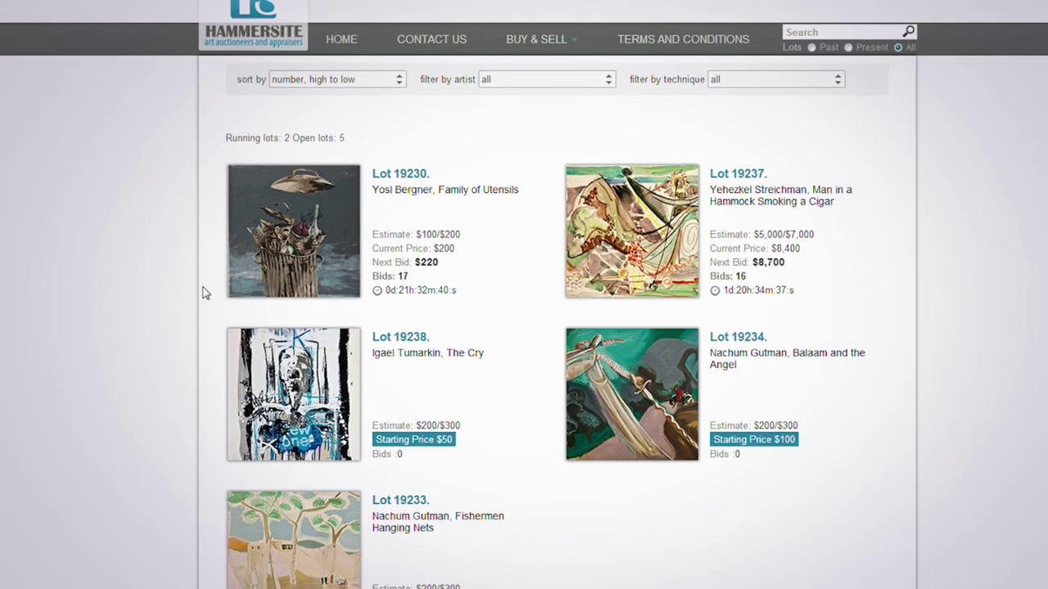
mouse_move(313, 288)
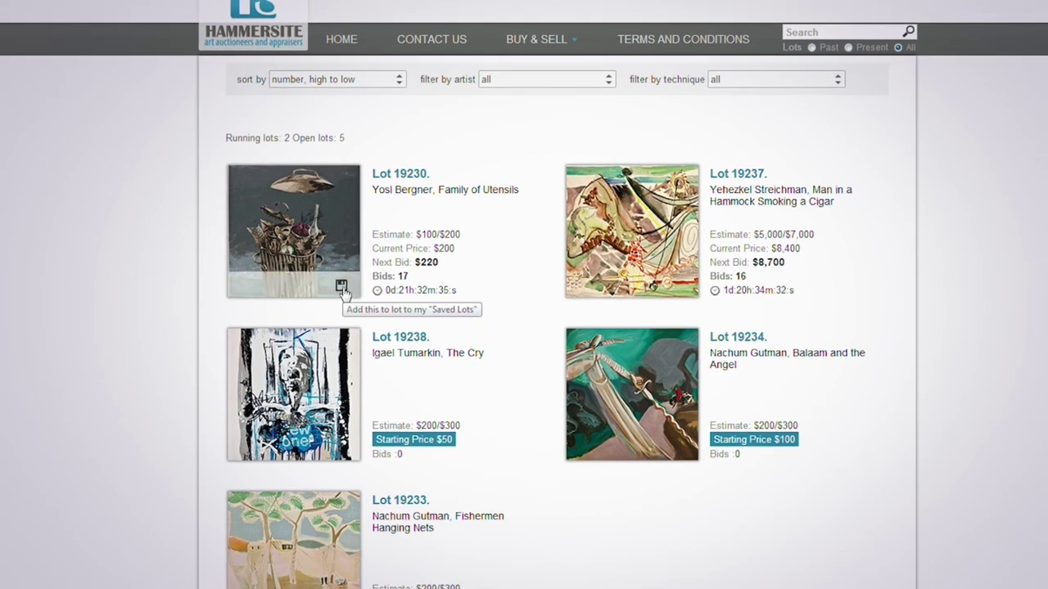
mouse_move(662, 269)
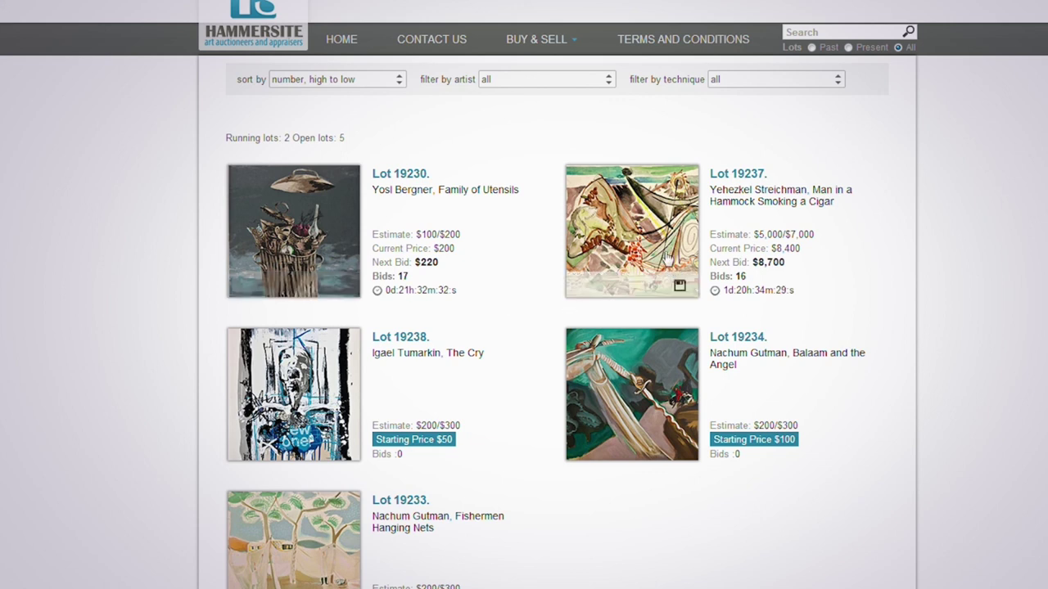
left_click(668, 258)
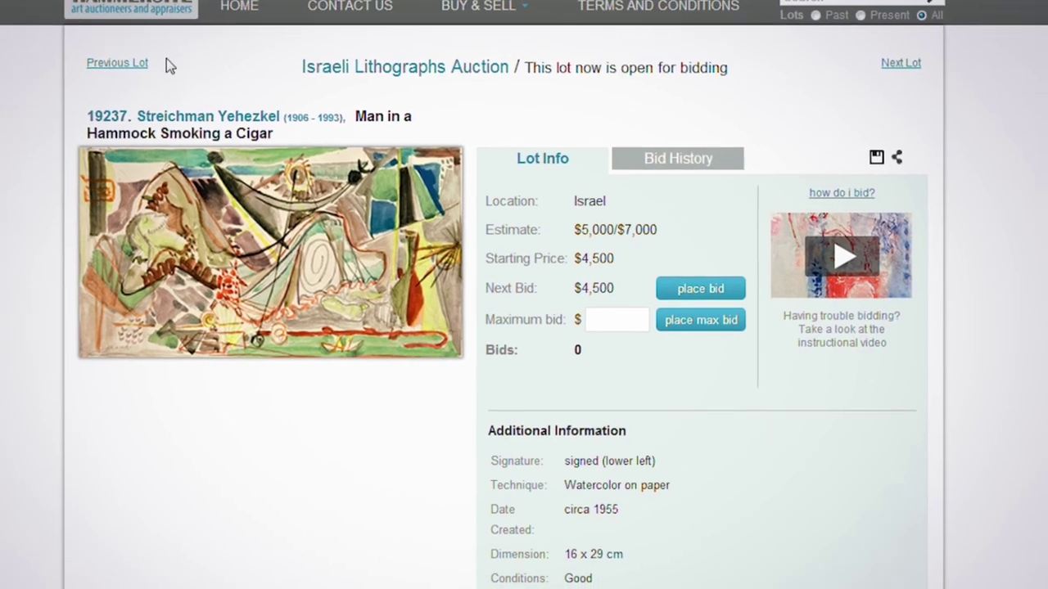
Go to the previous lot, 19236 Dream Sequence, priced at $200 with 17 bids.
left_click(94, 51)
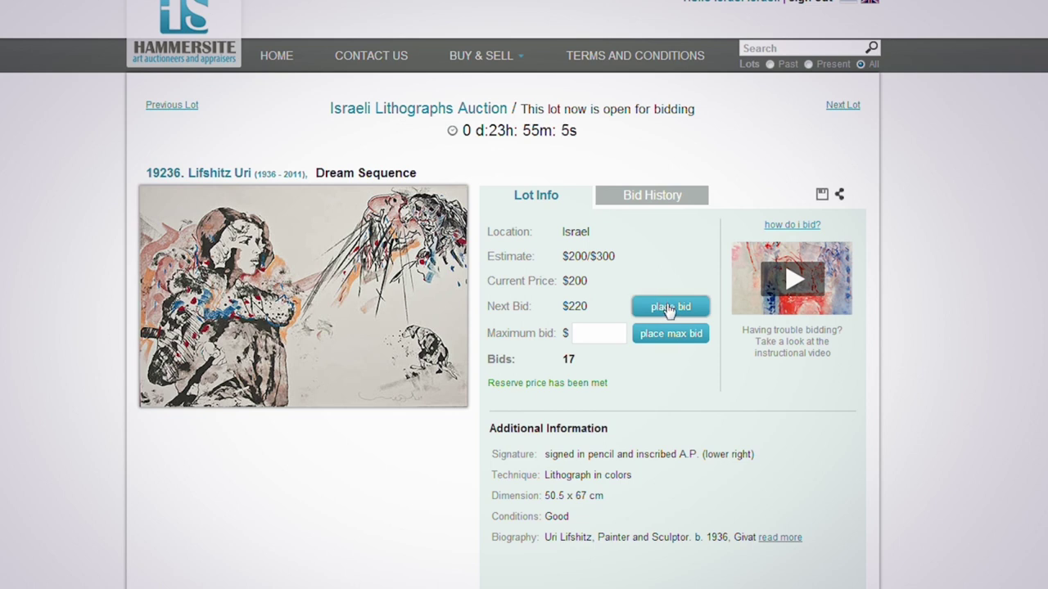
Place and confirm a $500 maximum bid on Dream Sequence, then return to its page.
left_click(606, 332)
type("500")
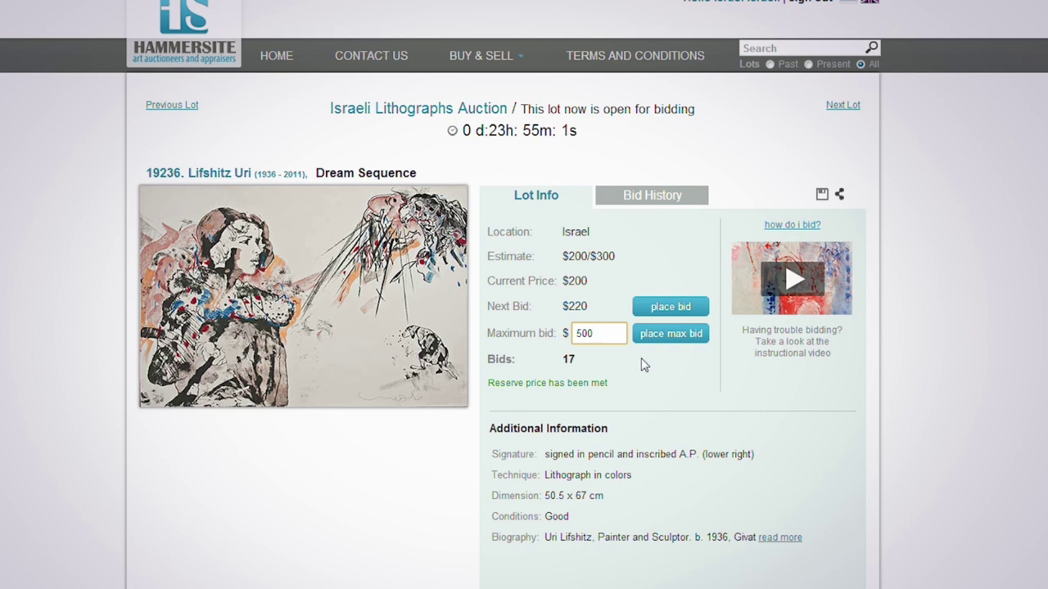
left_click(678, 337)
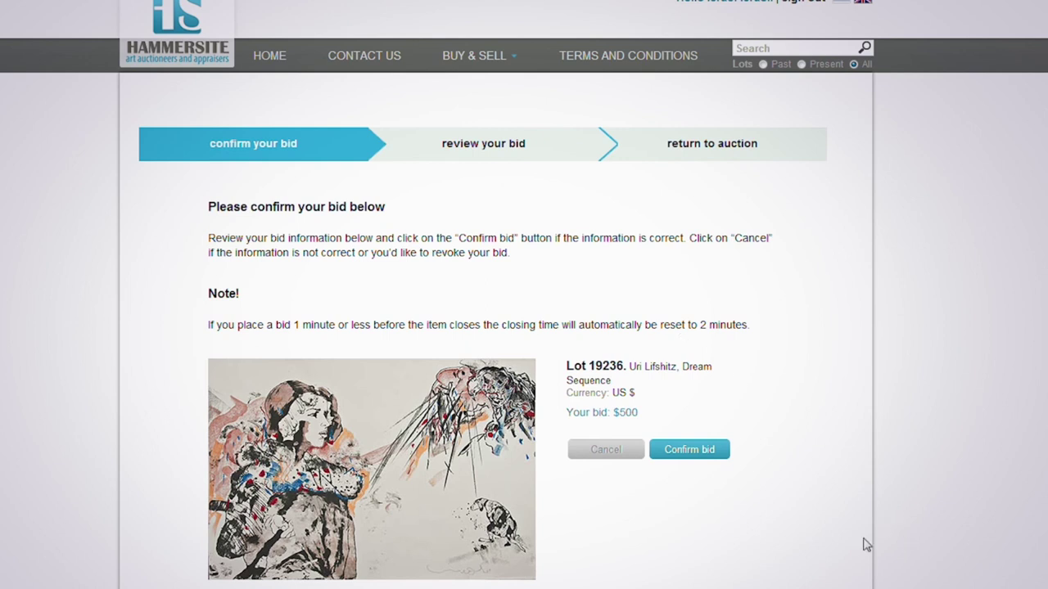
left_click(689, 452)
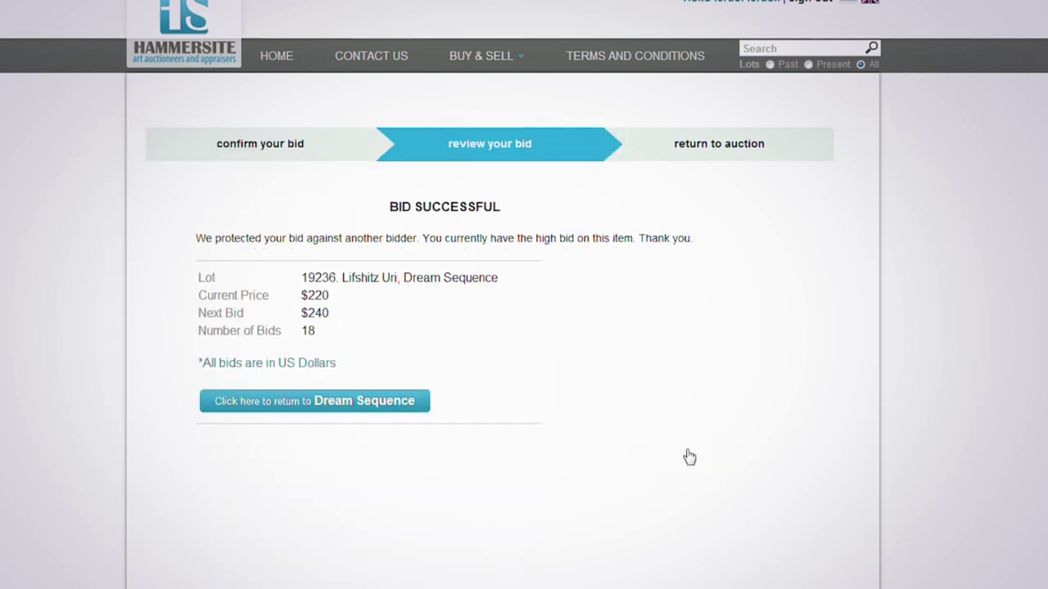
left_click(403, 404)
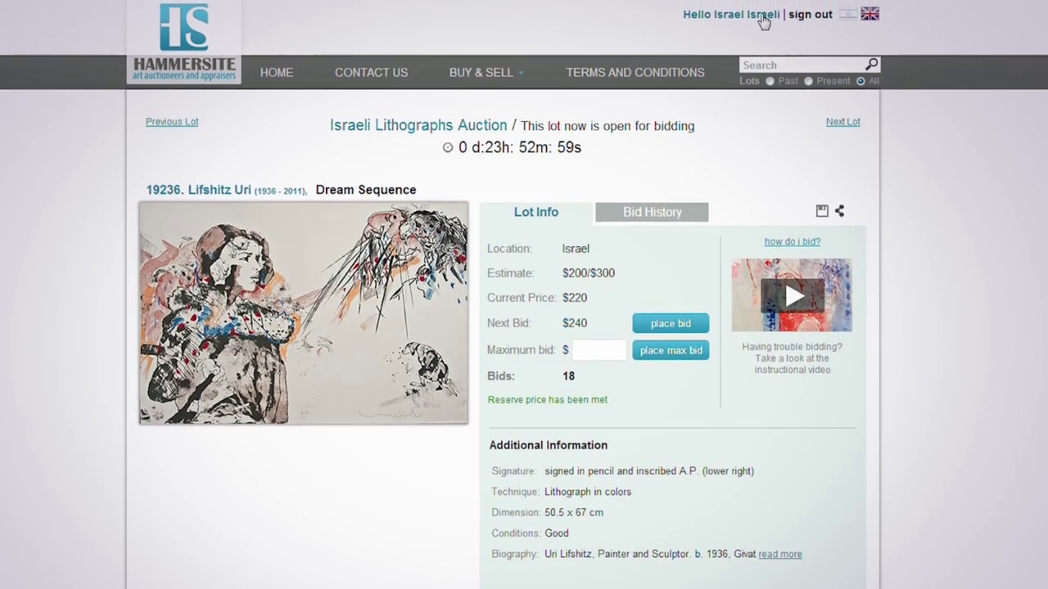
View the bidding increments table from the My Account settings page.
left_click(751, 9)
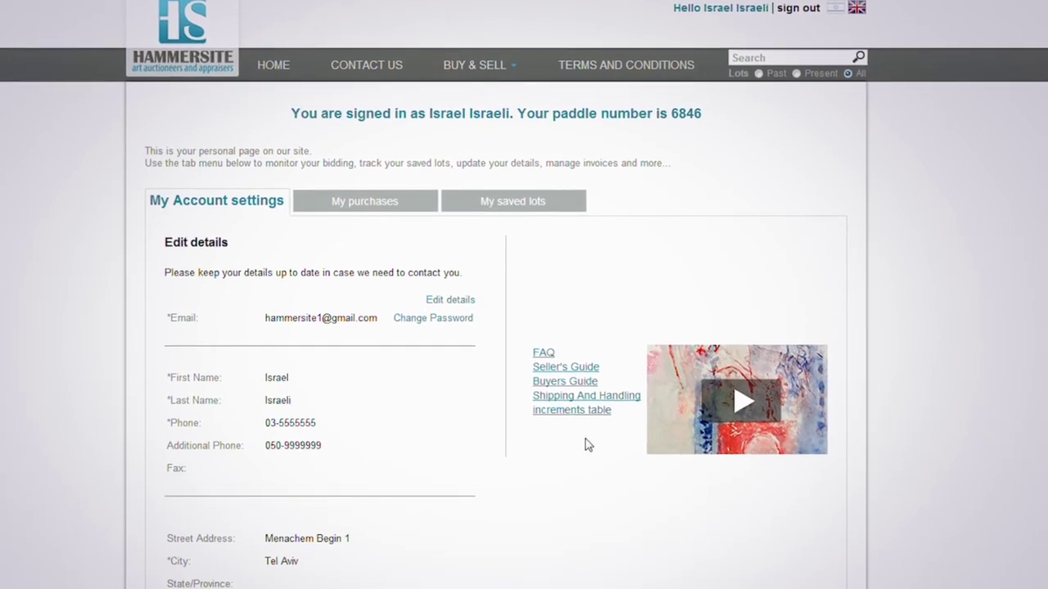
left_click(566, 397)
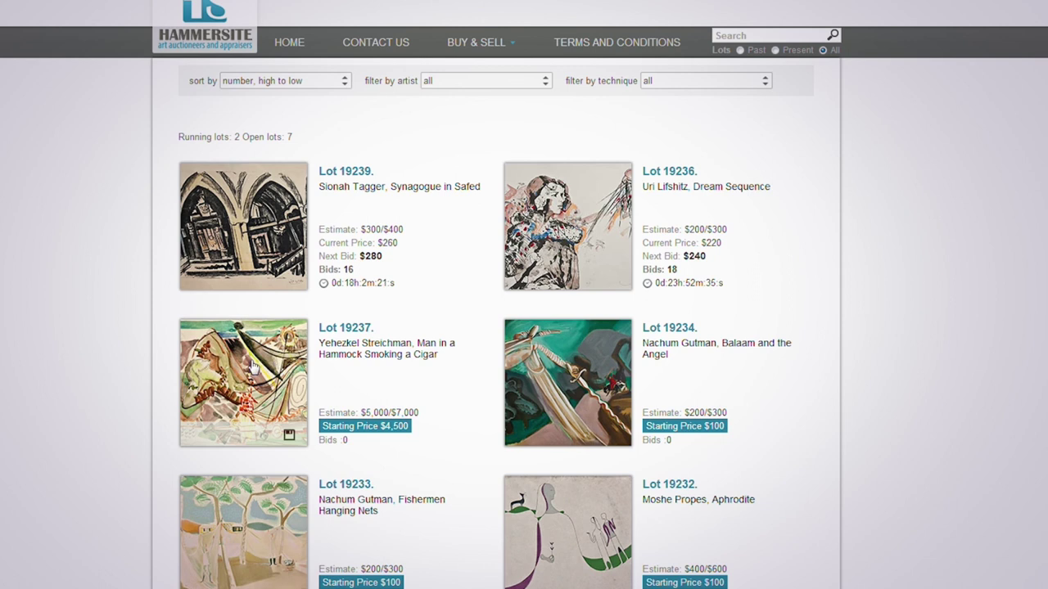
Open Lot 19237 and place a confirmed $4,500 bid on it.
left_click(254, 368)
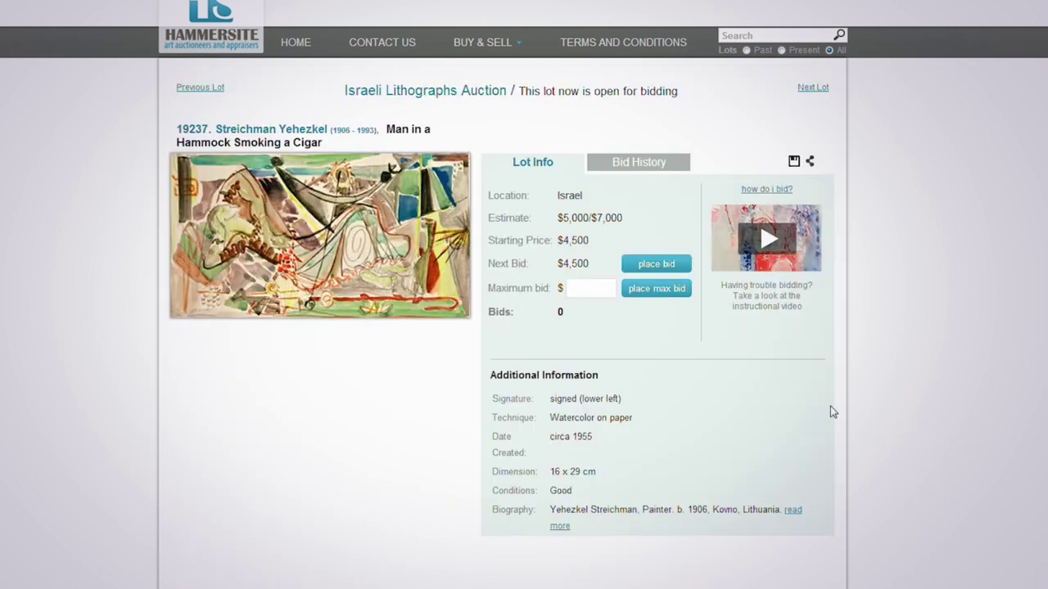
left_click(664, 270)
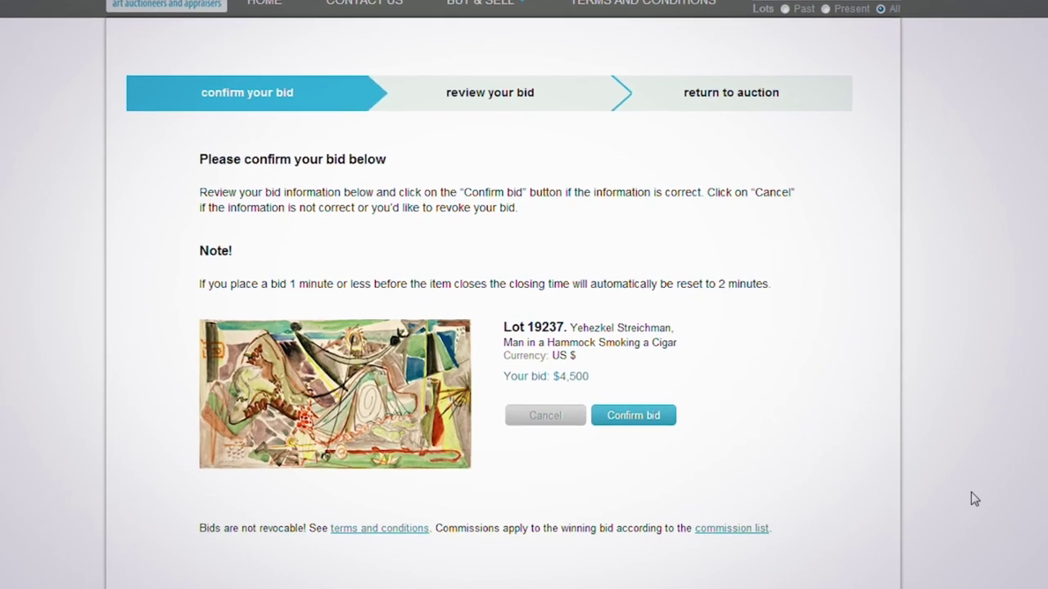
left_click(646, 417)
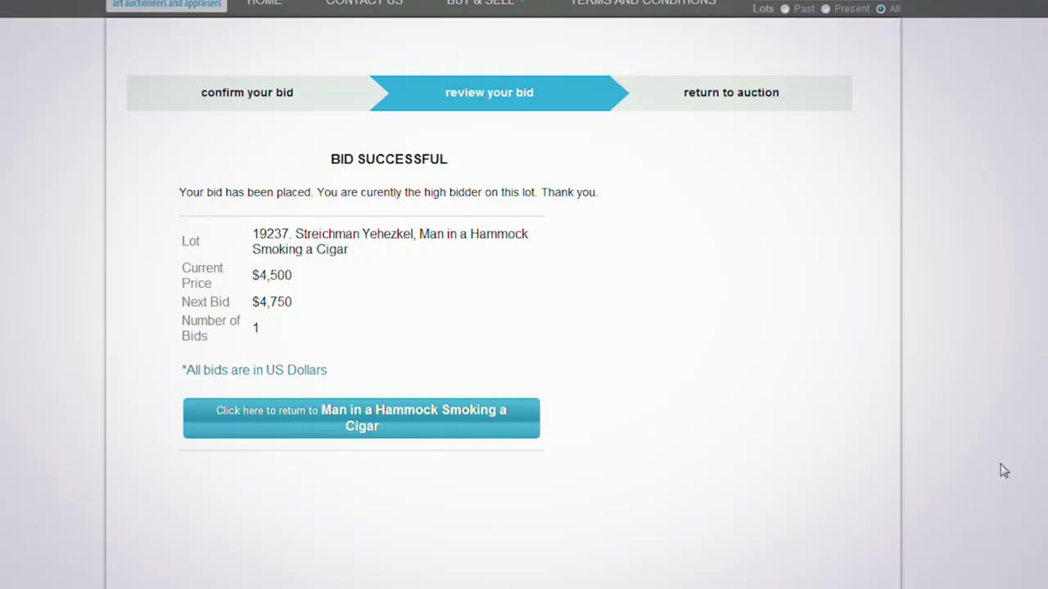
Go to Dream Sequence, review its Bid History, then switch back to Lot Info.
left_click(754, 99)
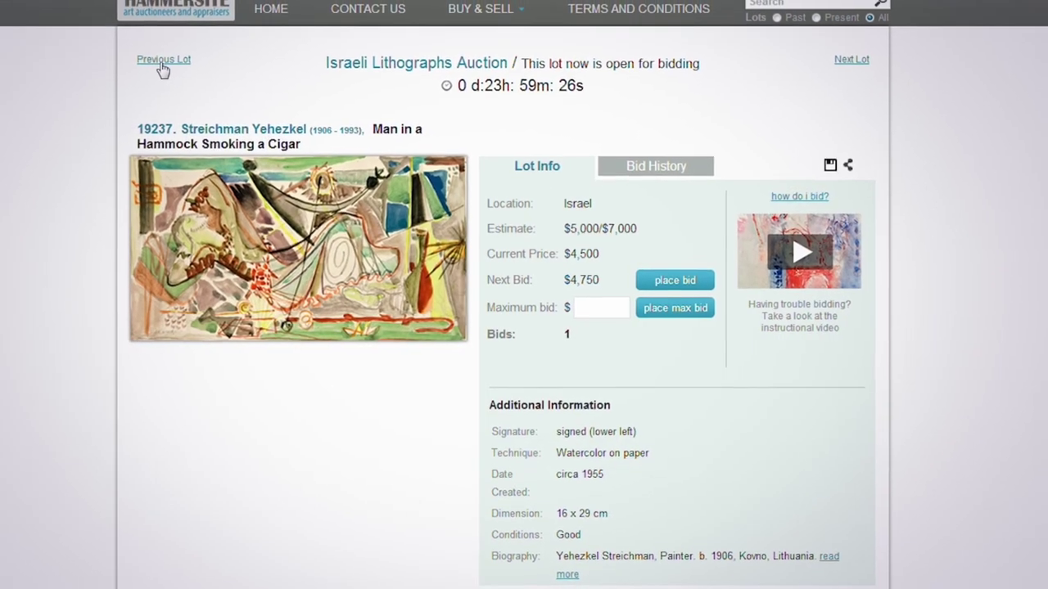
left_click(171, 70)
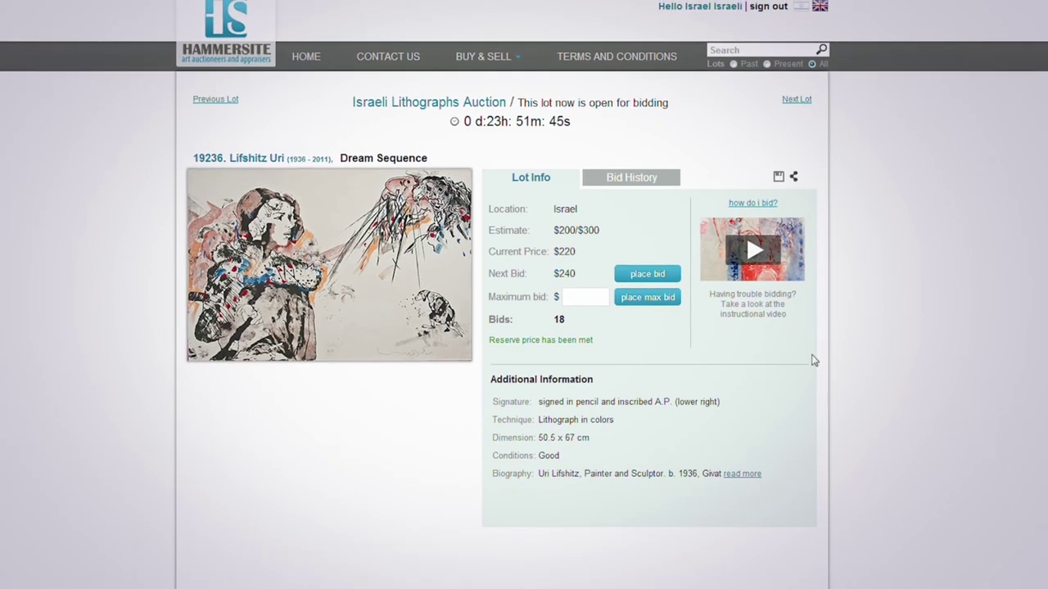
left_click(645, 182)
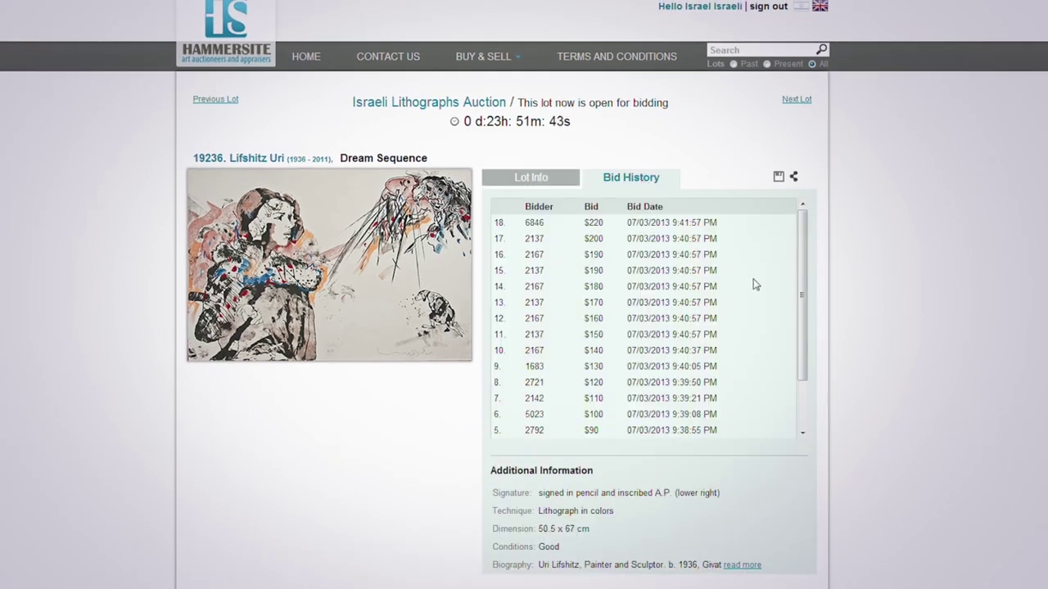
mouse_move(801, 225)
left_mouse_down()
mouse_move(792, 301)
mouse_move(800, 206)
left_mouse_up()
left_click(548, 187)
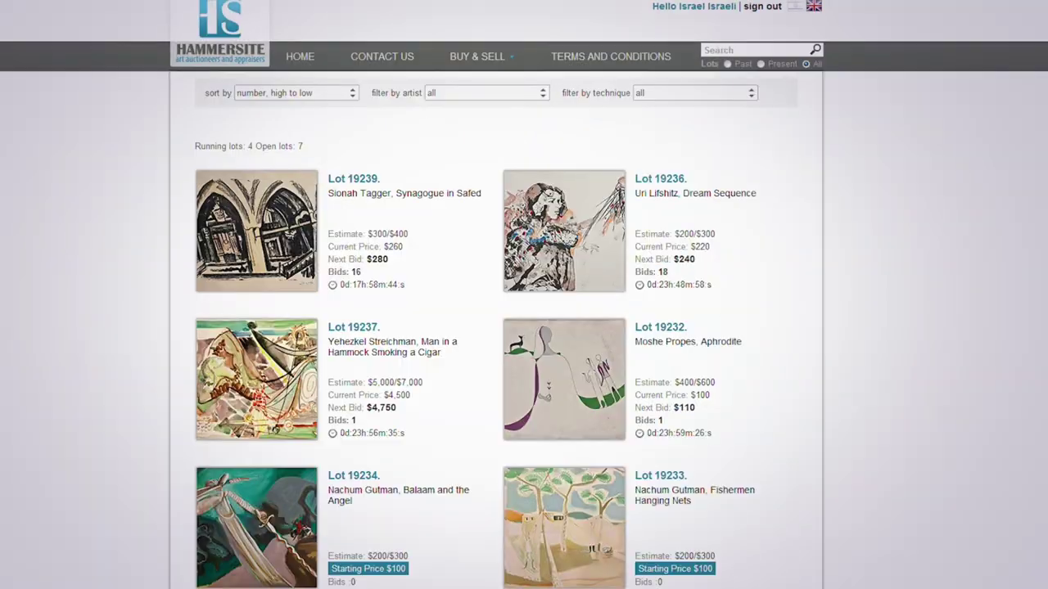
scroll(556, 248, "down", 3)
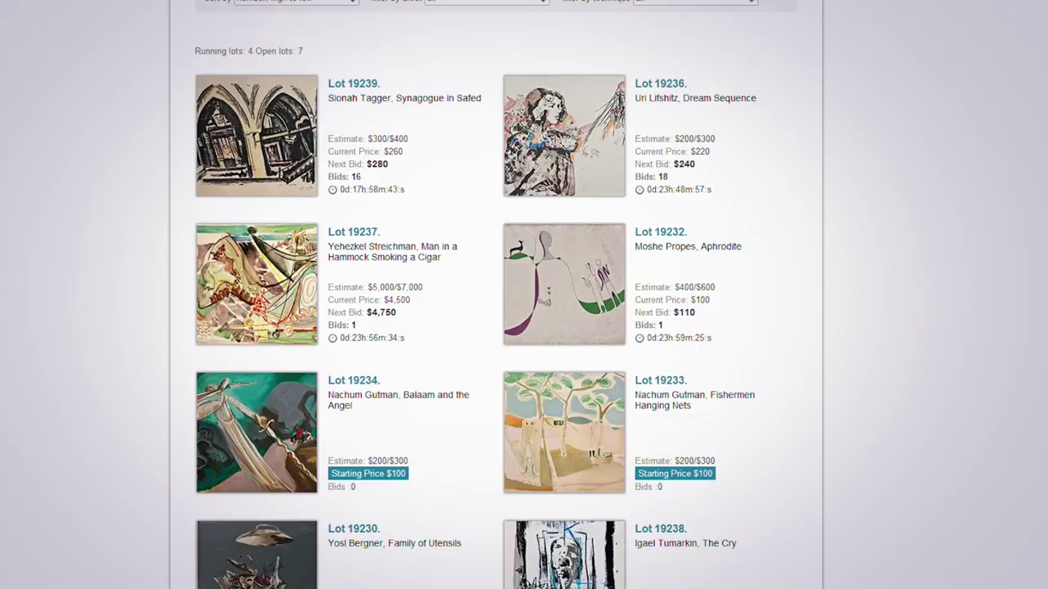
Open Lot 19232, Aphrodite, and bid $110, which fails against a maximum bid.
left_click(555, 248)
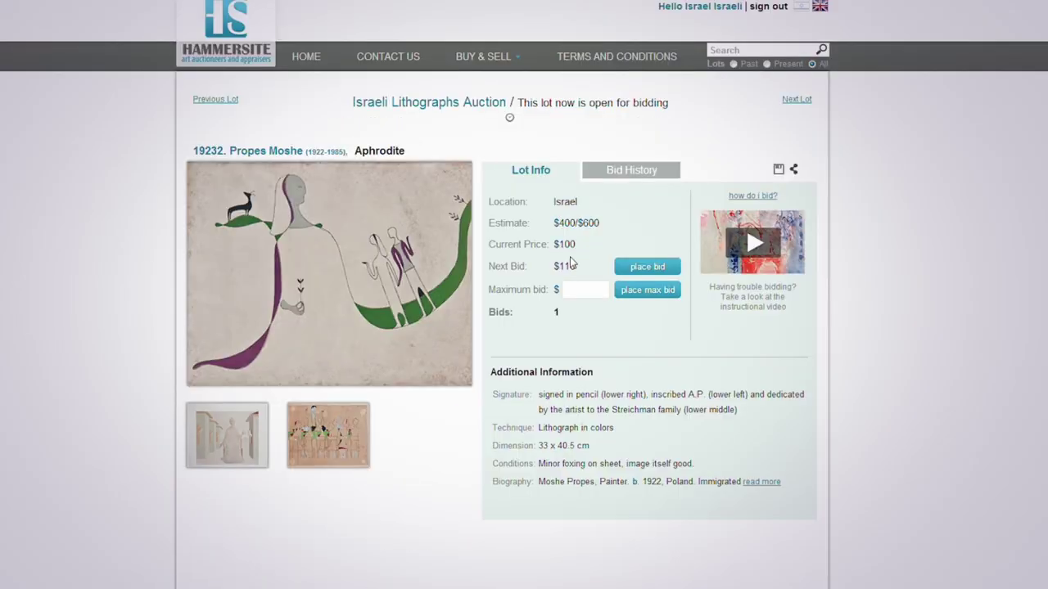
left_click(647, 275)
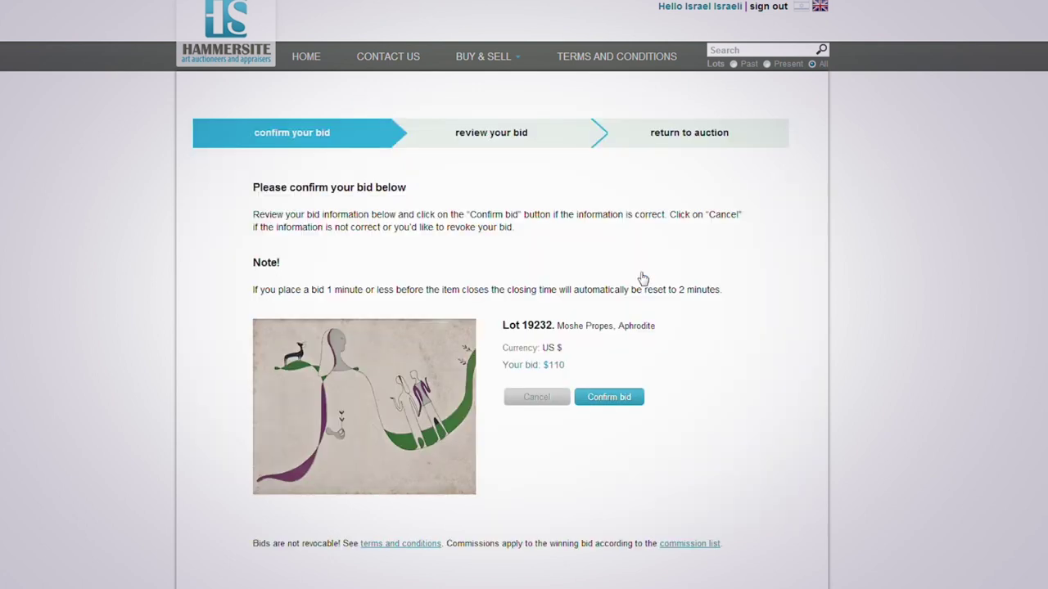
left_click(622, 401)
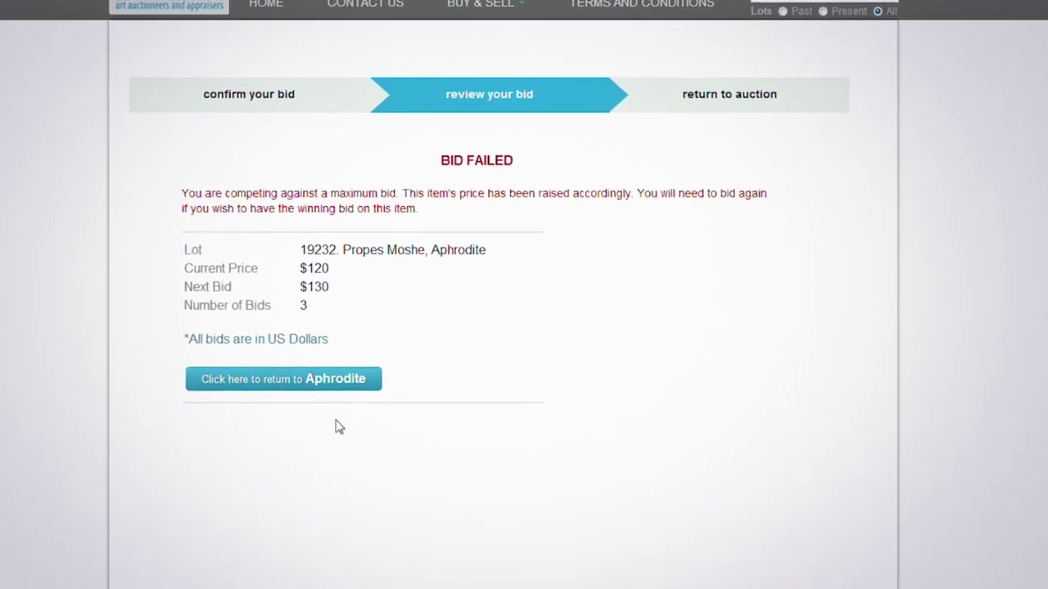
left_click(312, 385)
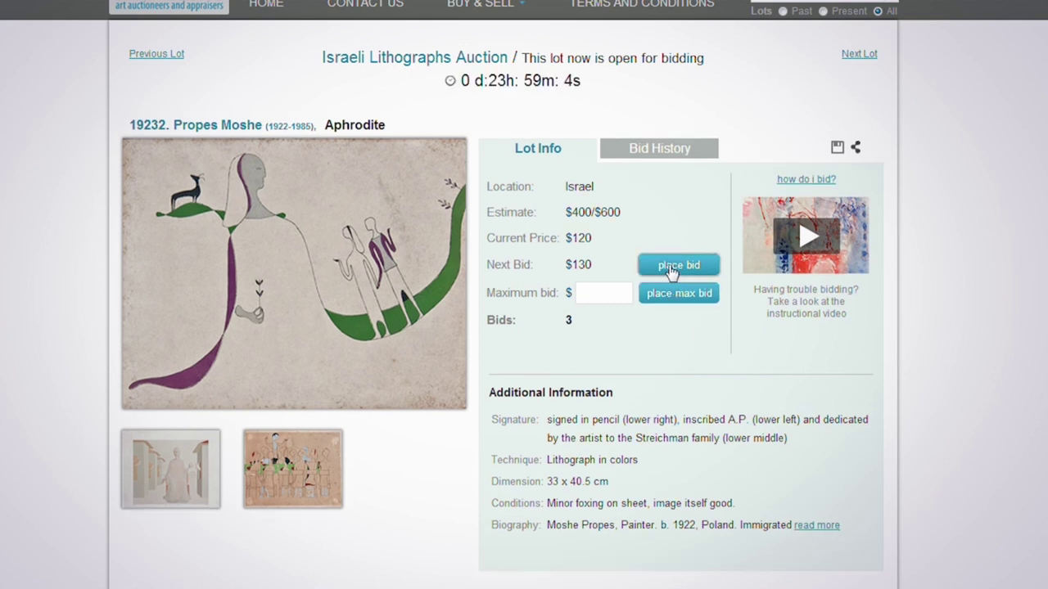
Bid $130 on Aphrodite, also outbid, and return to the lot page.
left_click(670, 266)
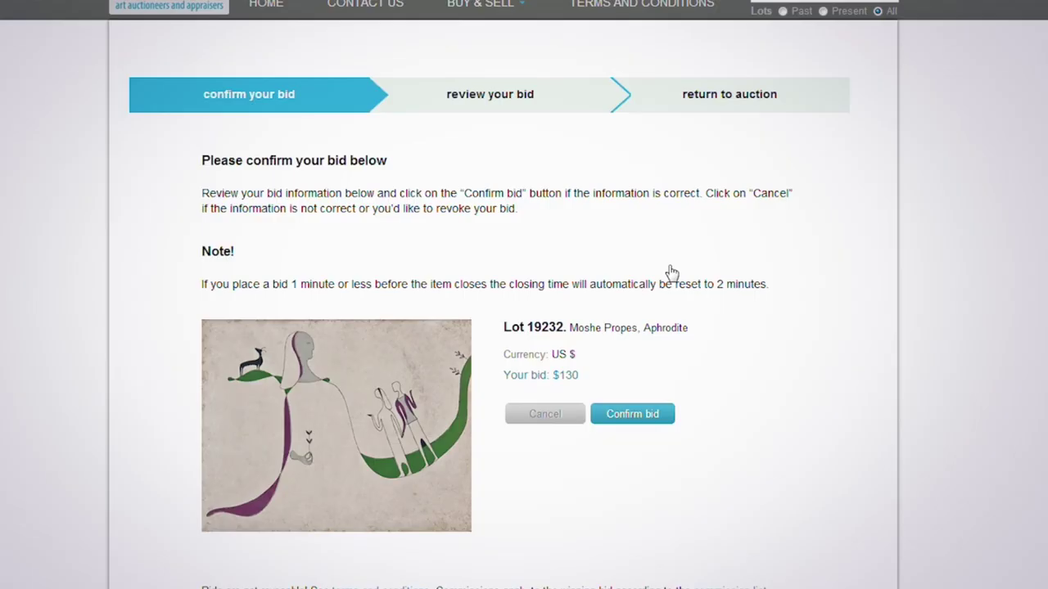
left_click(638, 421)
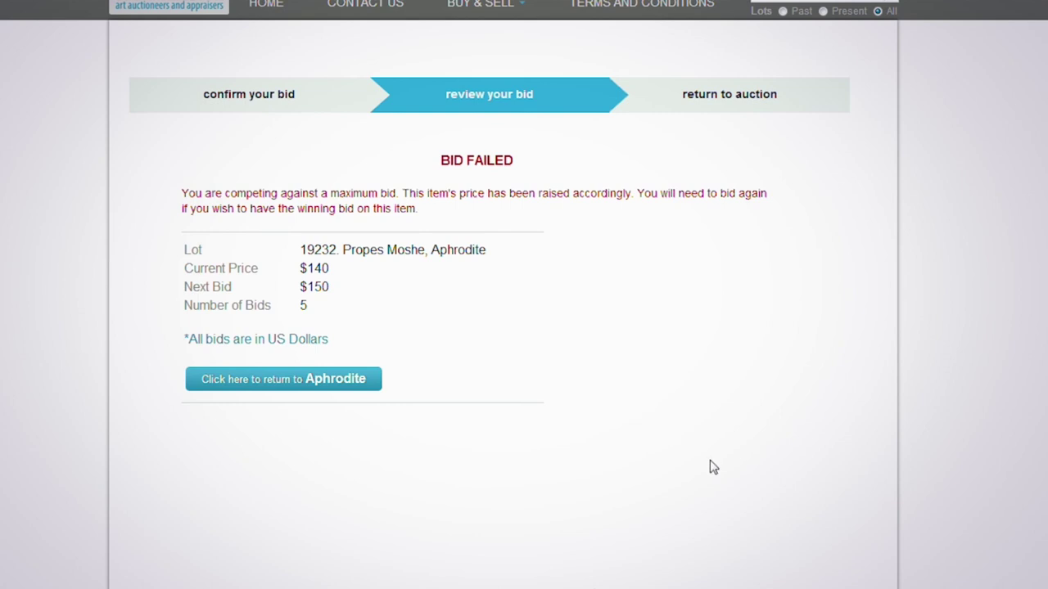
left_click(341, 385)
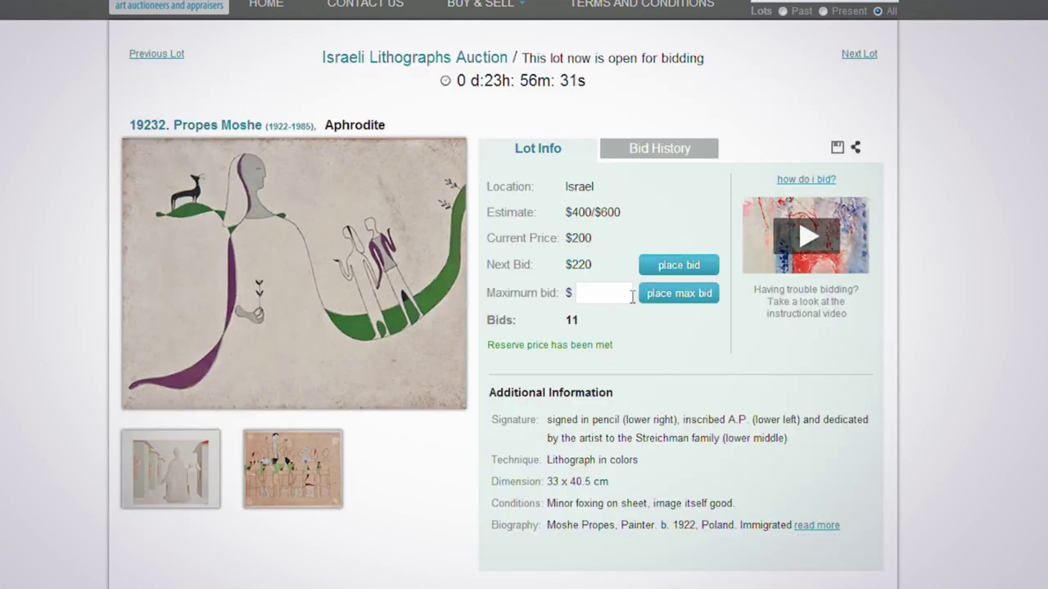
Bid $220 on Aphrodite, and after being outbid, start a $240 bid.
left_click(680, 271)
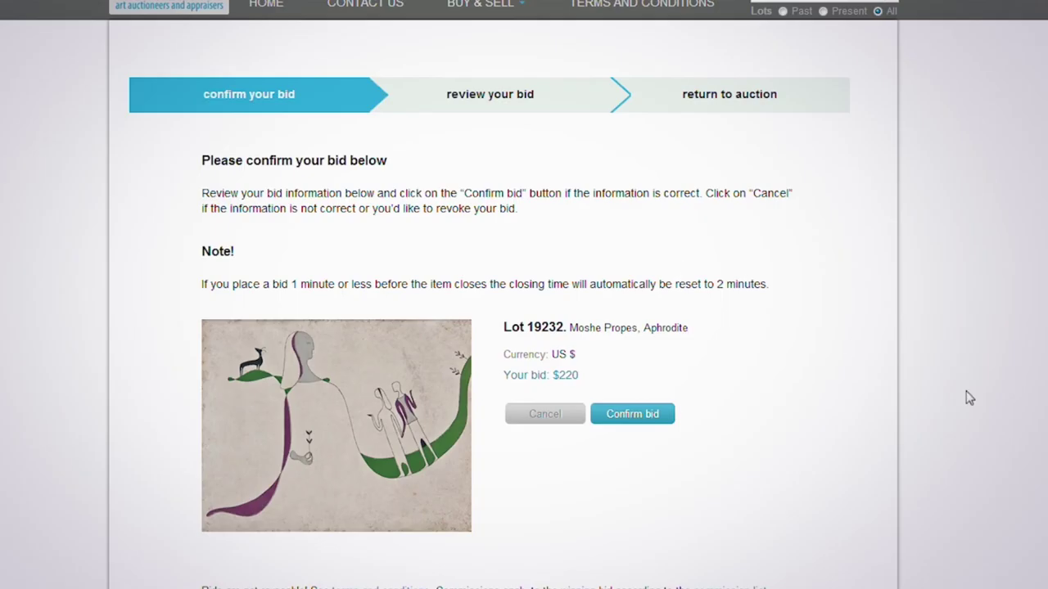
left_click(646, 420)
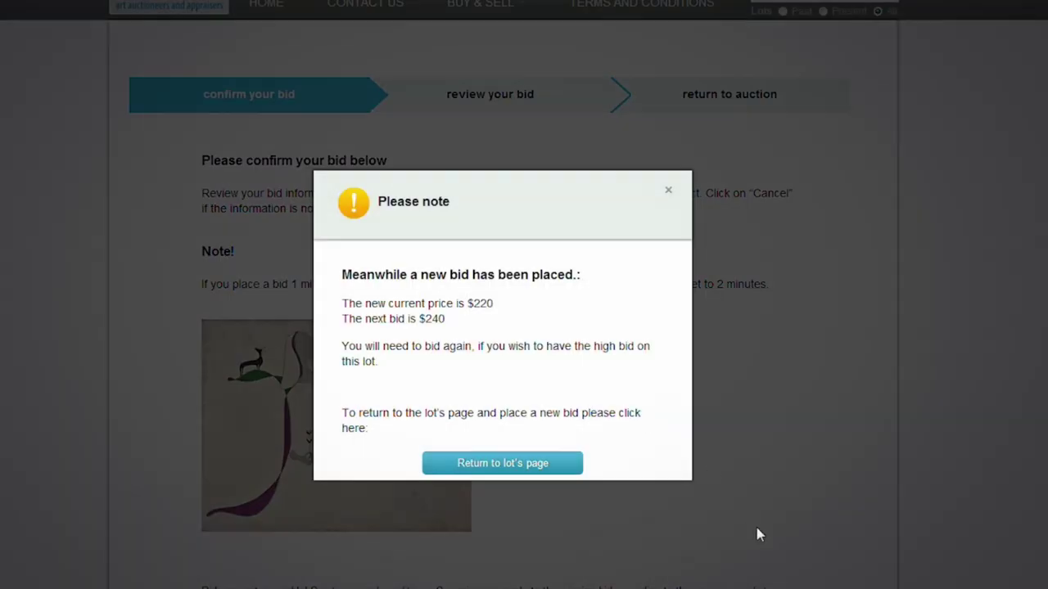
left_click(481, 464)
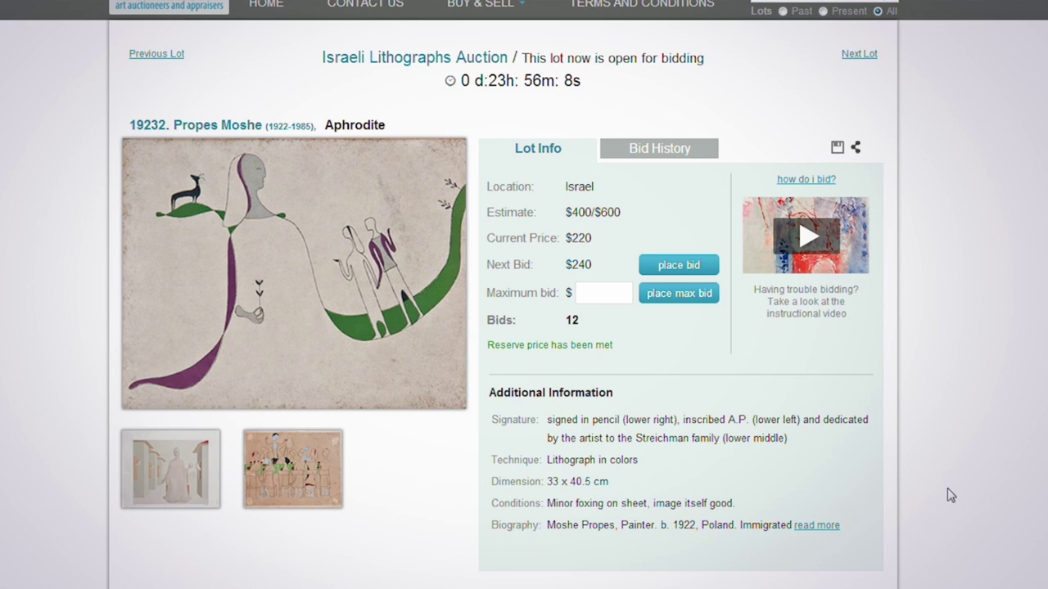
left_click(692, 271)
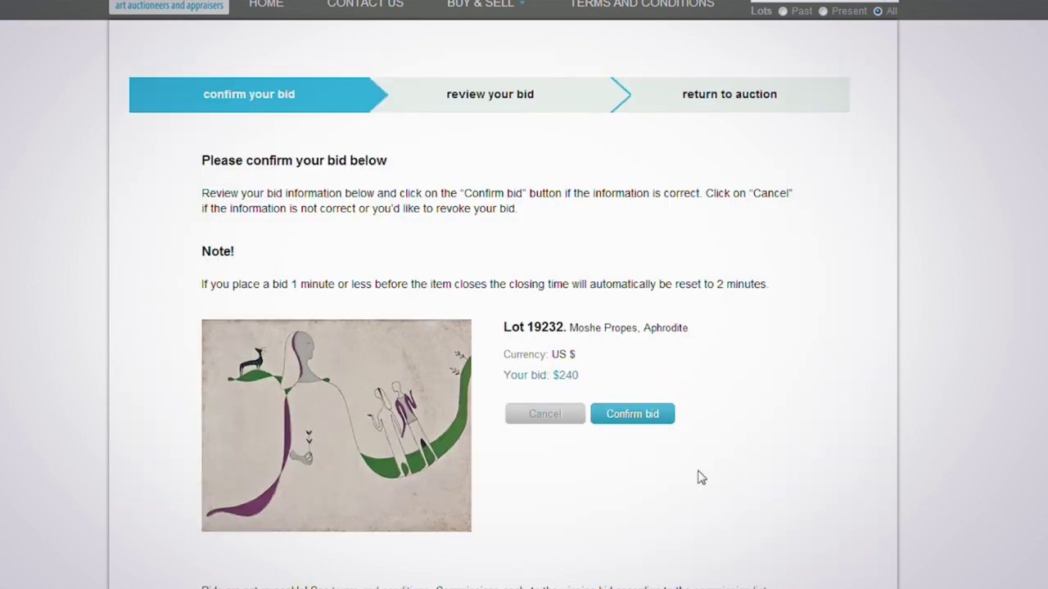